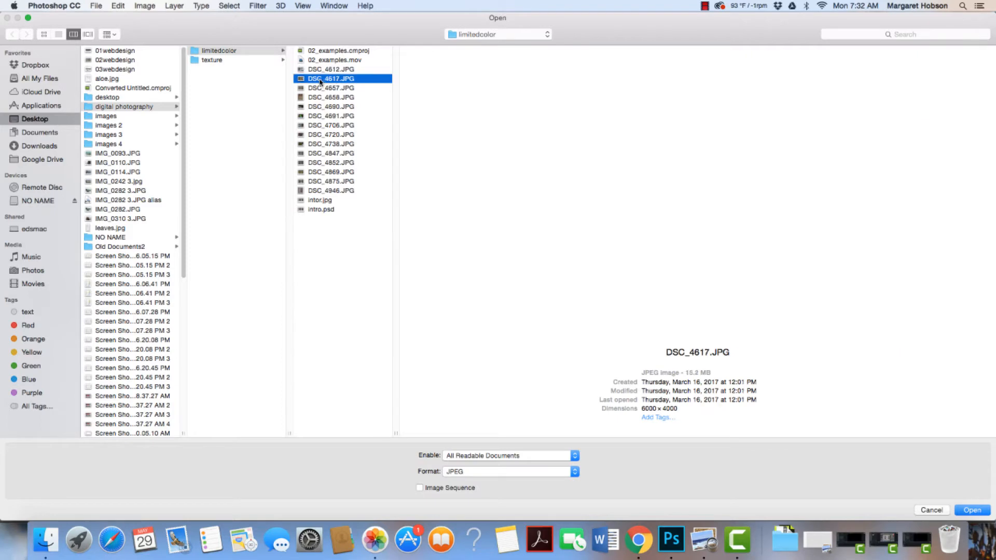
- Preview the photos in the limitedcolor folder and open DSC_4847.JPG
{"action": "left_click", "coordinate": [322, 89]}
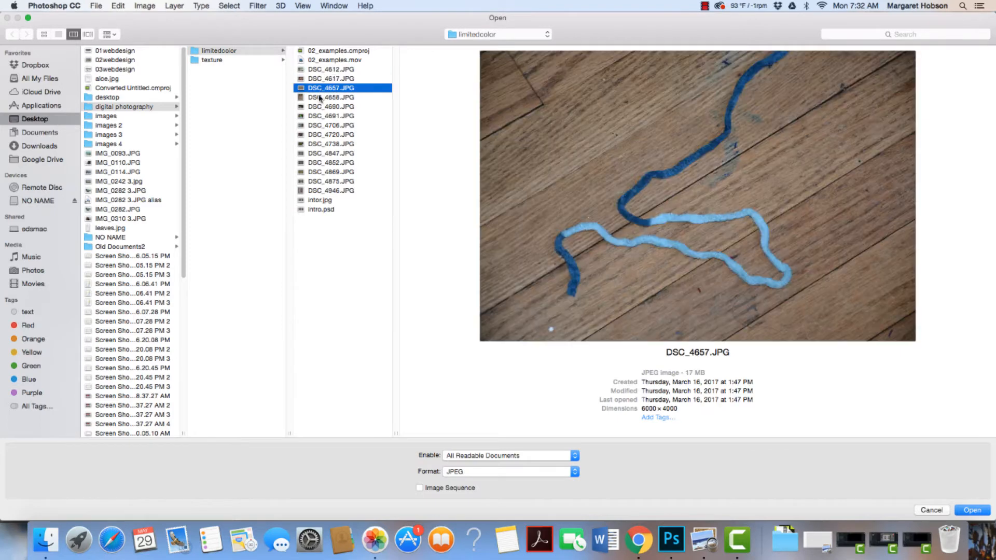
{"action": "left_click", "coordinate": [320, 98]}
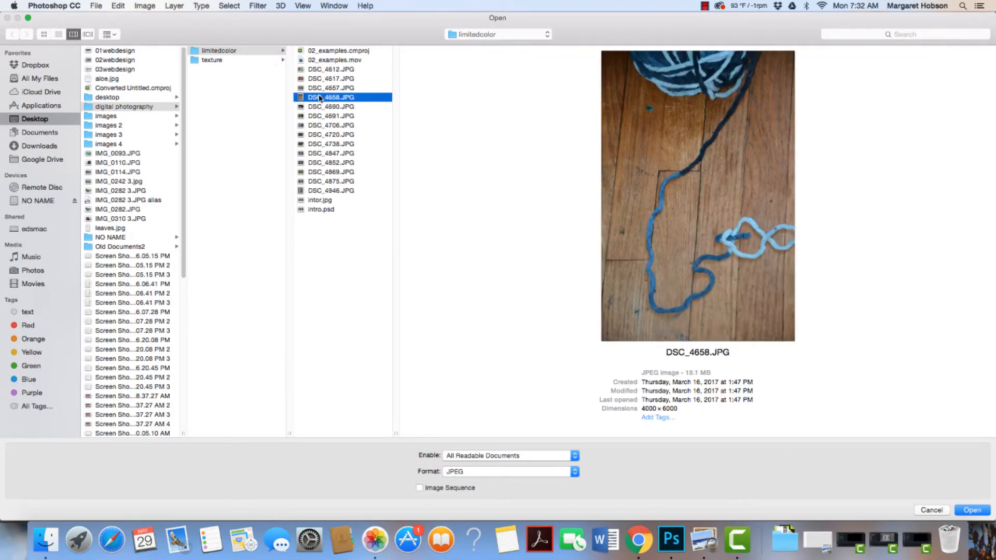
{"action": "left_click", "coordinate": [320, 108]}
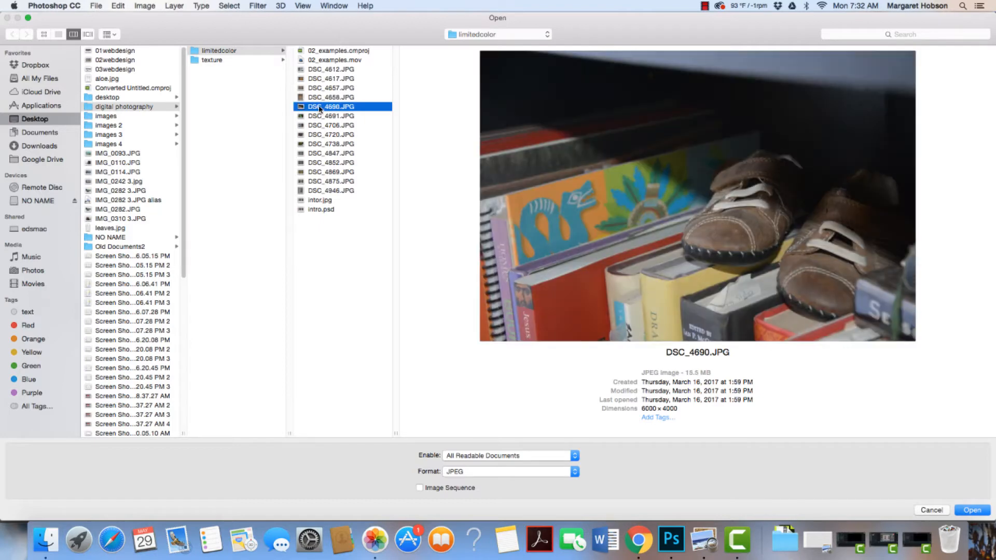
{"action": "left_click", "coordinate": [320, 116]}
{"action": "left_click", "coordinate": [322, 126]}
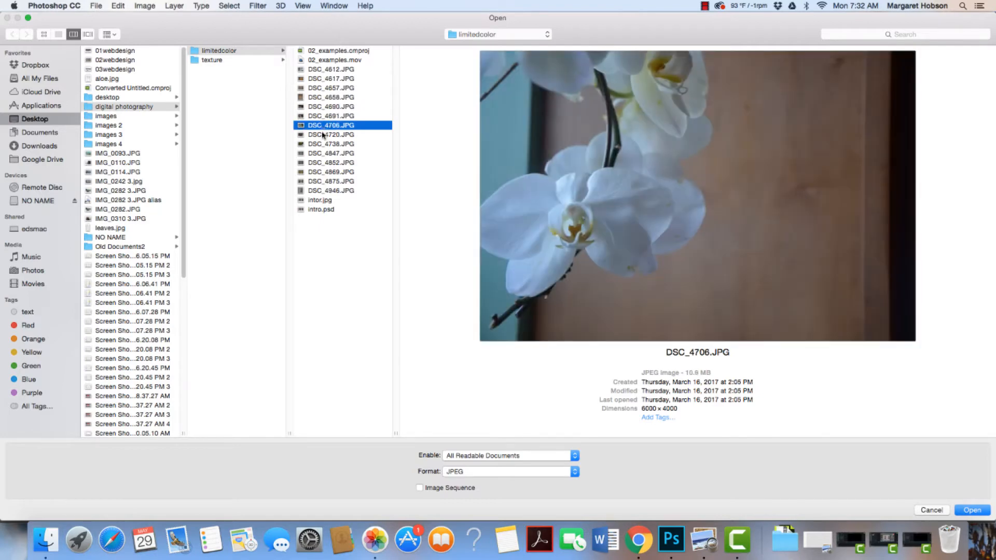
{"action": "left_click", "coordinate": [323, 135]}
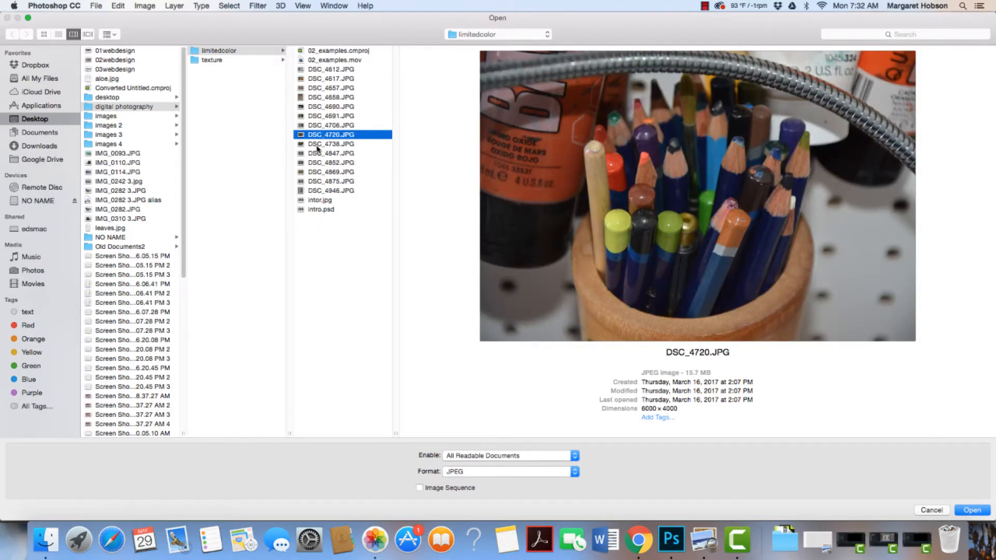
{"action": "left_click", "coordinate": [318, 145]}
{"action": "left_click", "coordinate": [317, 154]}
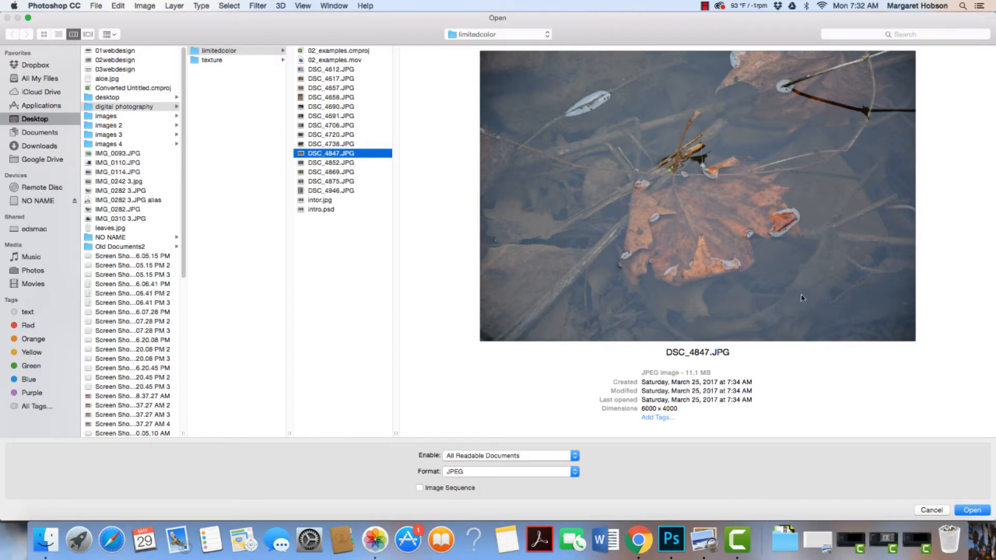
{"action": "left_click", "coordinate": [971, 513]}
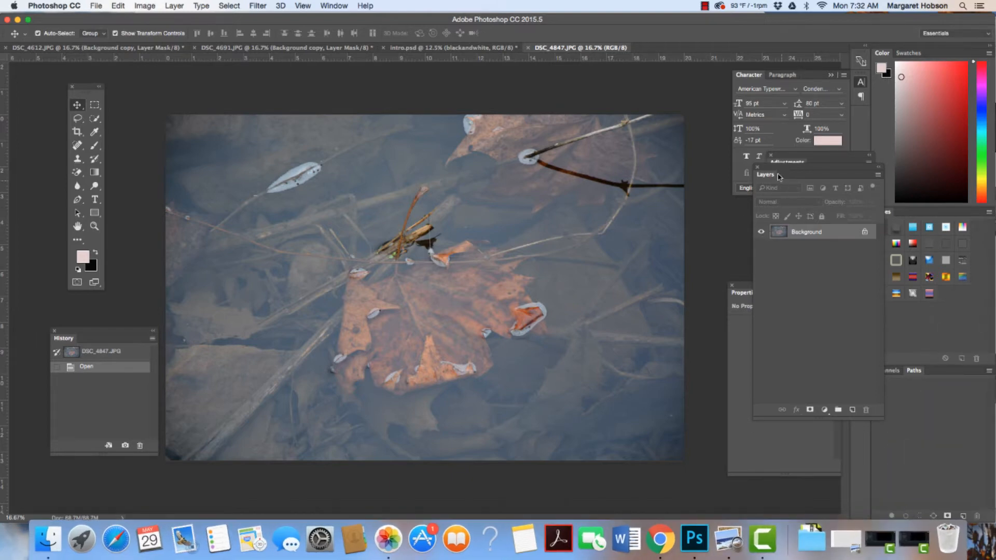
- Close the floating Adjustments panel and reposition the Layers panel higher, beside the photo
{"action": "left_click", "coordinate": [798, 230]}
{"action": "left_click_drag", "start_coordinate": [823, 88], "coordinate": [823, 84]}
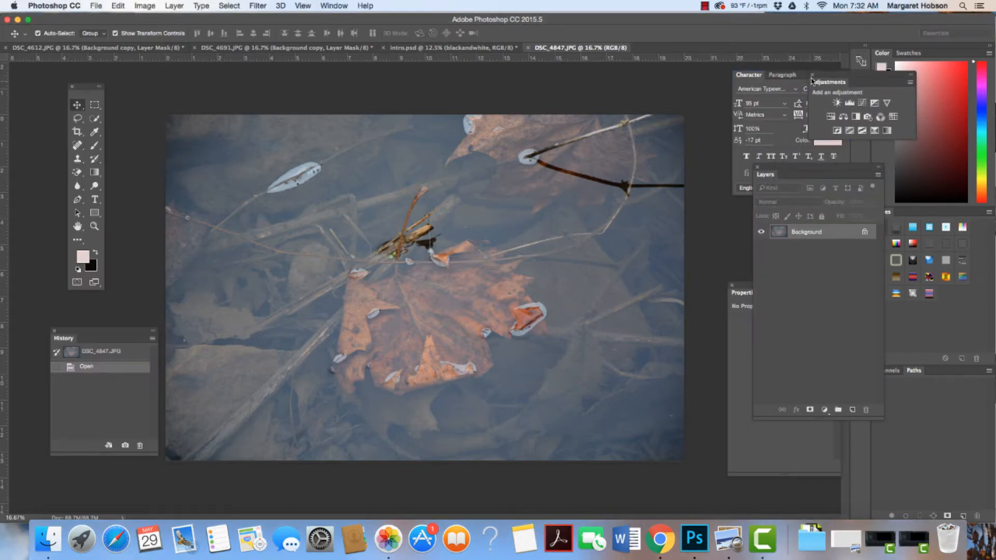
{"action": "left_click", "coordinate": [815, 76]}
{"action": "left_click_drag", "start_coordinate": [787, 165], "coordinate": [762, 133]}
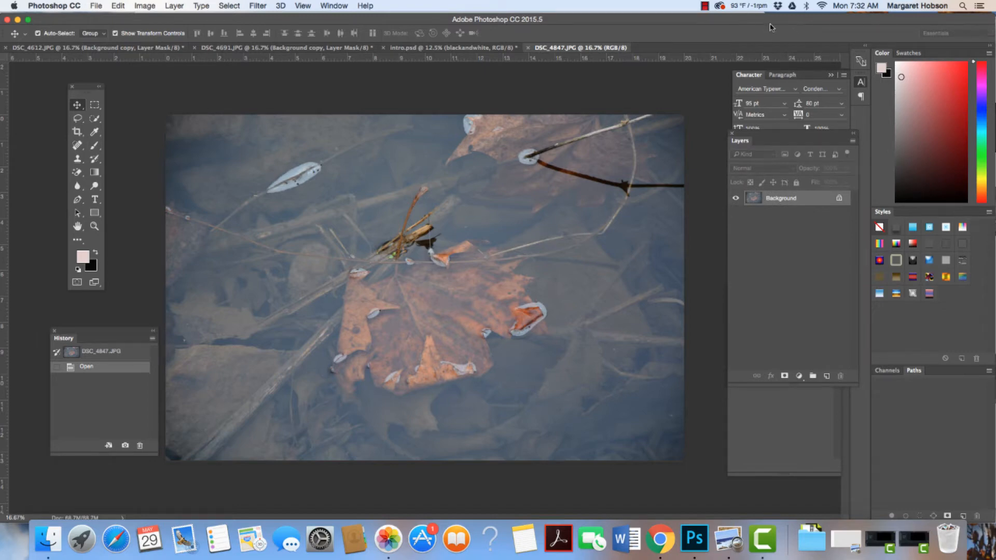
- Duplicate the Background layer, keeping the default name Background copy
{"action": "left_click", "coordinate": [344, 6]}
{"action": "left_click", "coordinate": [499, 6]}
{"action": "left_click", "coordinate": [178, 6]}
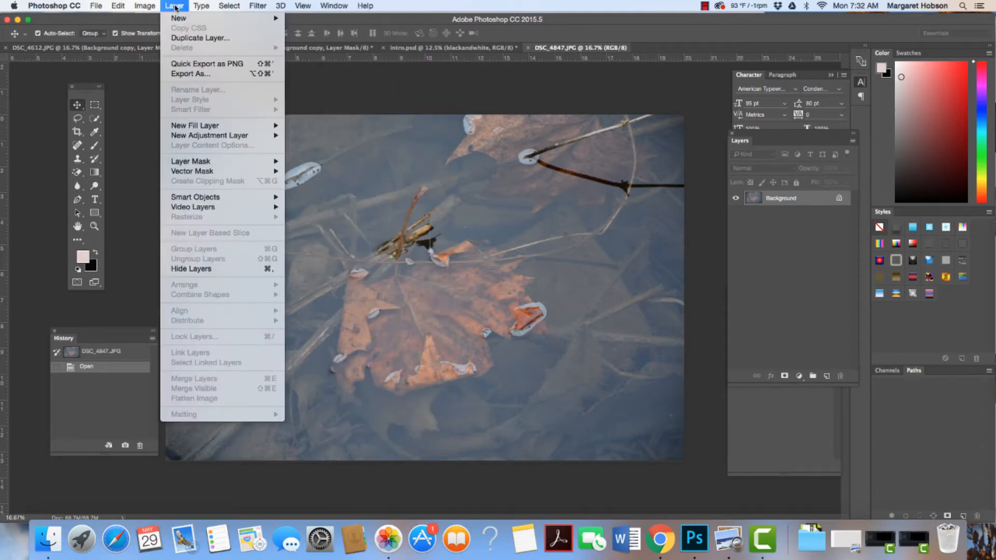
{"action": "left_click", "coordinate": [181, 39]}
{"action": "left_click", "coordinate": [586, 223]}
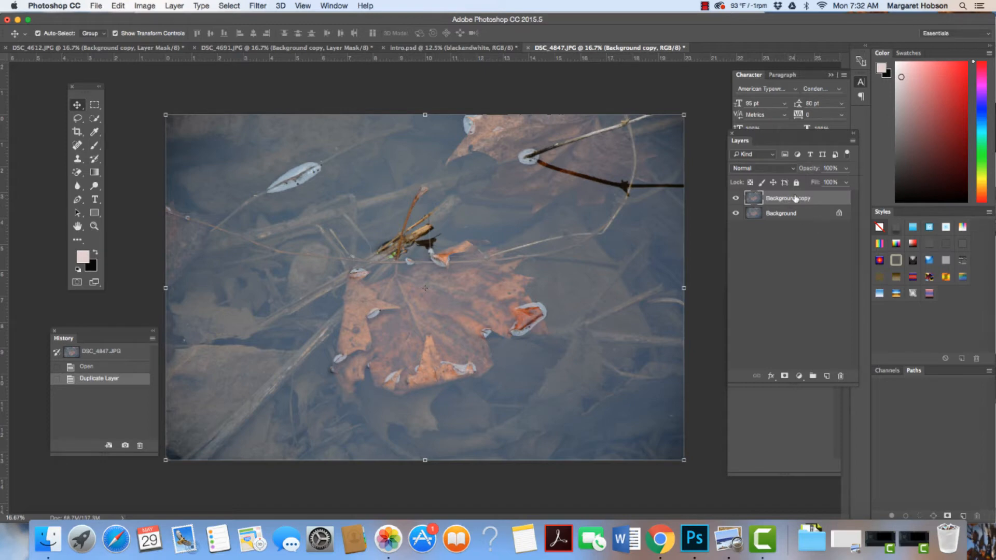
- Apply Levels to the Background copy layer with input black point 15 and white point 240, comparing the photo with and without the preview
{"action": "left_click", "coordinate": [146, 7]}
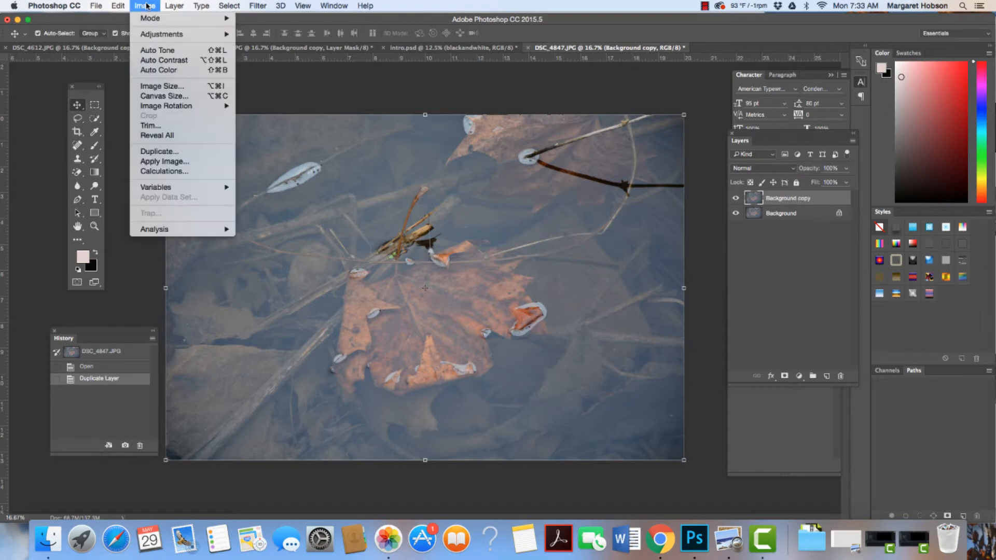
{"action": "mouse_move", "coordinate": [151, 33]}
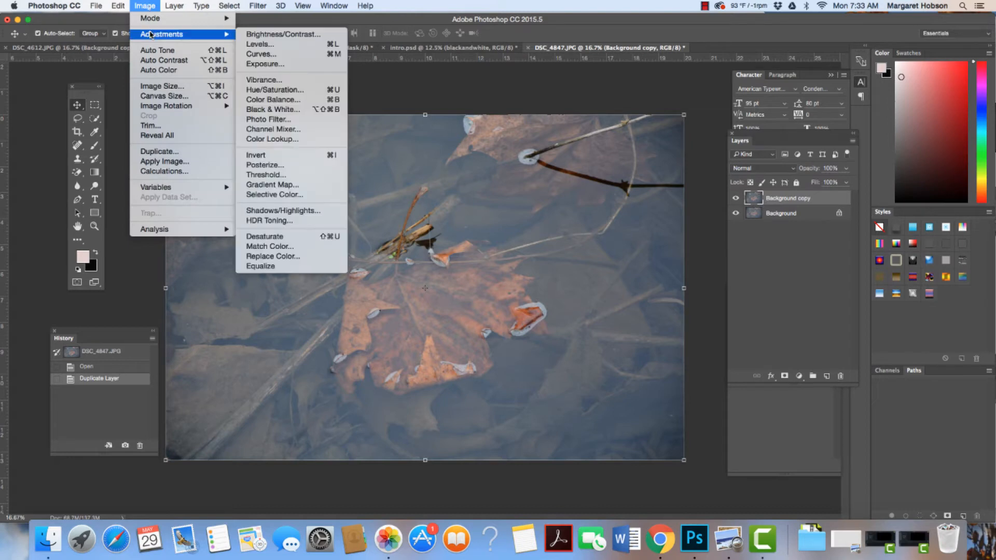
{"action": "left_click", "coordinate": [270, 44]}
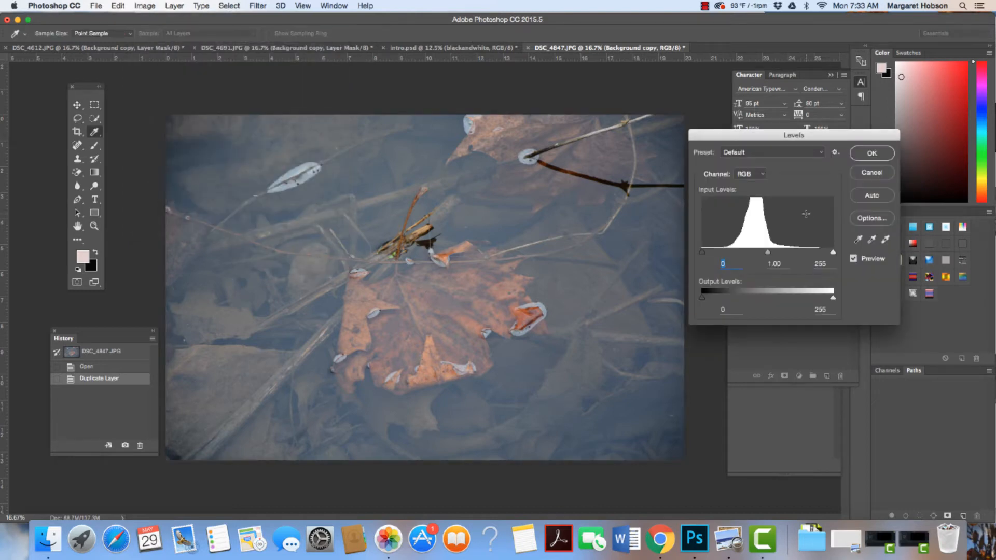
{"action": "left_click_drag", "start_coordinate": [833, 254], "coordinate": [825, 254]}
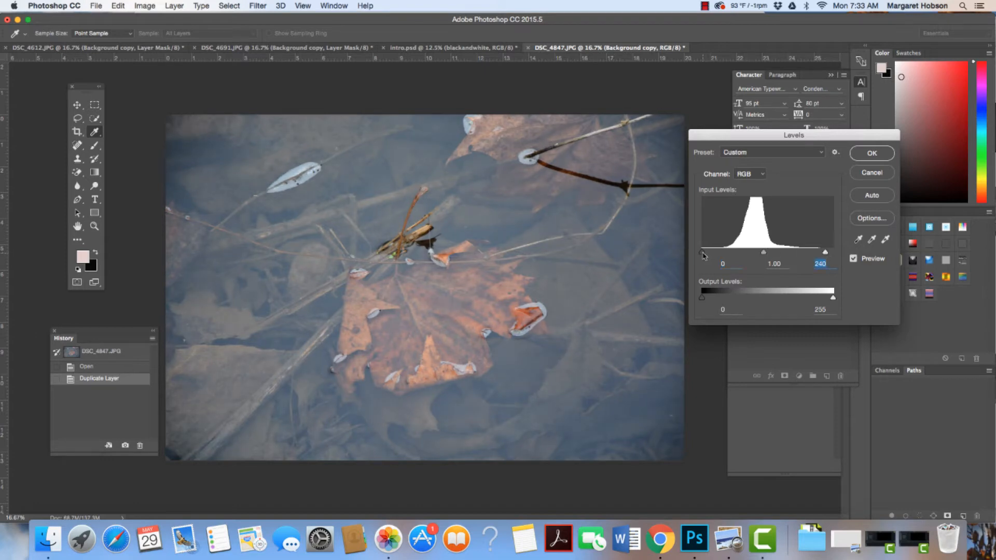
{"action": "left_click_drag", "start_coordinate": [702, 253], "coordinate": [709, 253]}
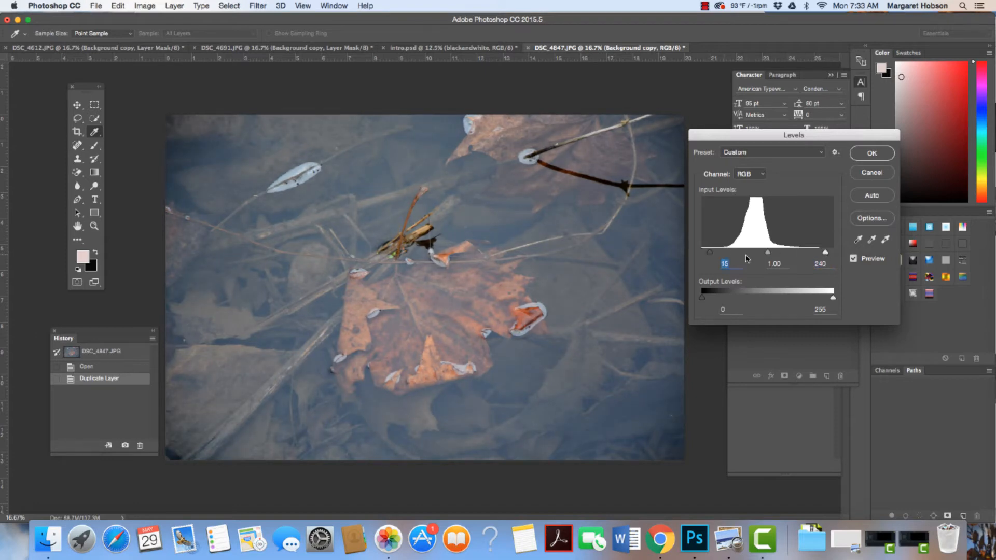
{"action": "left_click", "coordinate": [853, 259]}
{"action": "left_click", "coordinate": [853, 259]}
{"action": "left_click", "coordinate": [853, 260]}
{"action": "left_click", "coordinate": [853, 259]}
{"action": "left_click", "coordinate": [879, 153]}
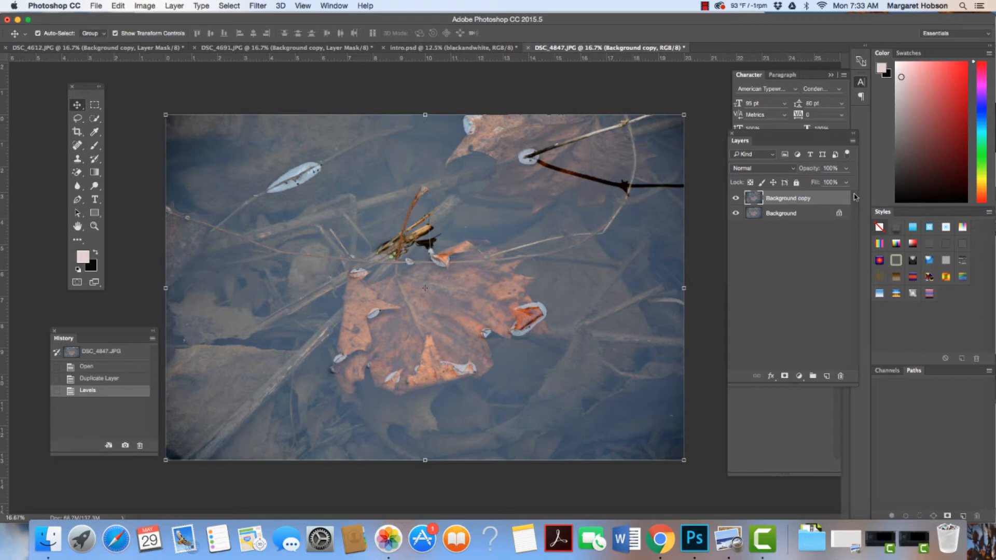
- Rename the Background copy layer as "original"
{"action": "double_click", "coordinate": [788, 199]}
{"action": "type", "text": "origian"}
{"action": "key", "text": "BackSpace"}
{"action": "type", "text": "al"}
{"action": "key", "text": "Return"}
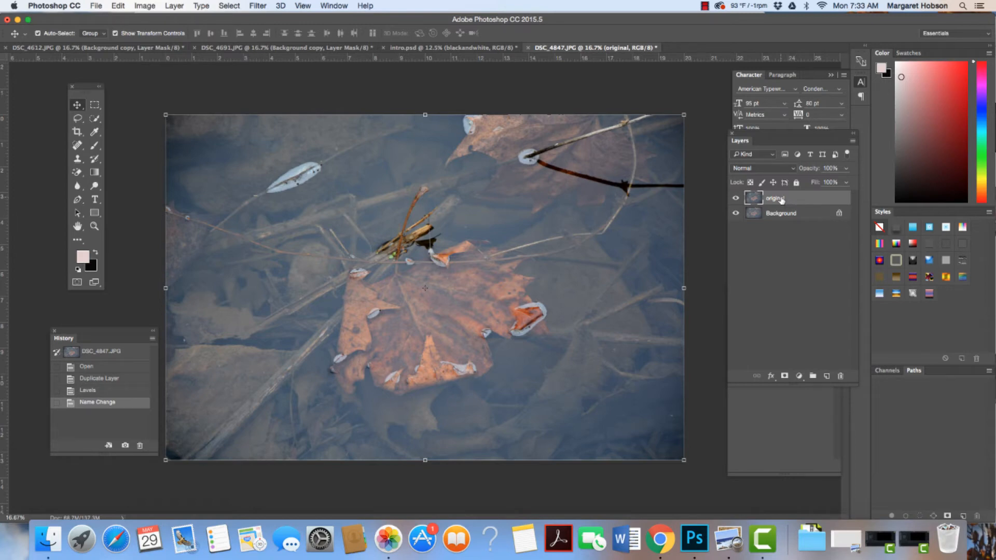
- Rename the duplicated layer above Background as "color"
{"action": "double_click", "coordinate": [781, 199]}
{"action": "type", "text": "color"}
{"action": "key", "text": "Return"}
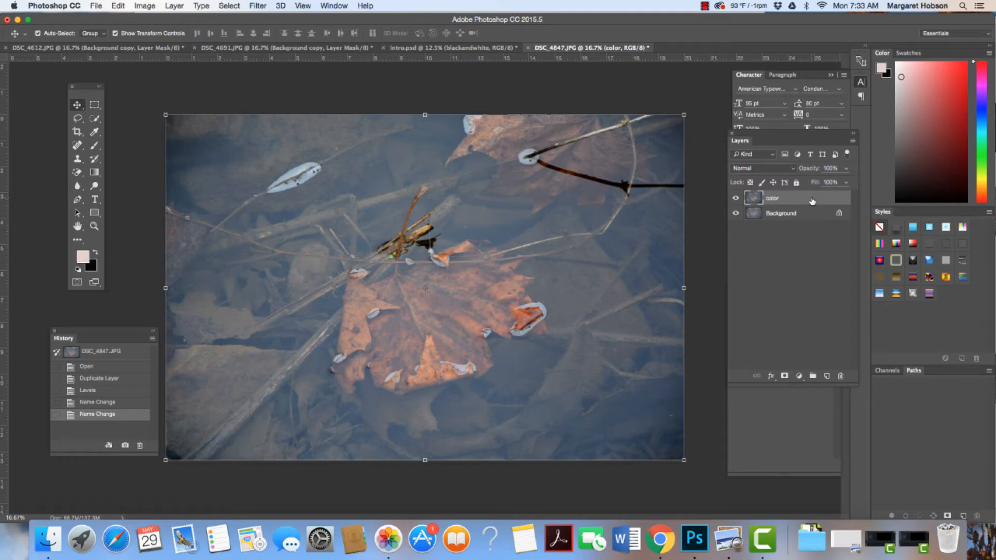
- Duplicate the color layer and rename the copy as "blackandwhite"
{"action": "left_click", "coordinate": [174, 6]}
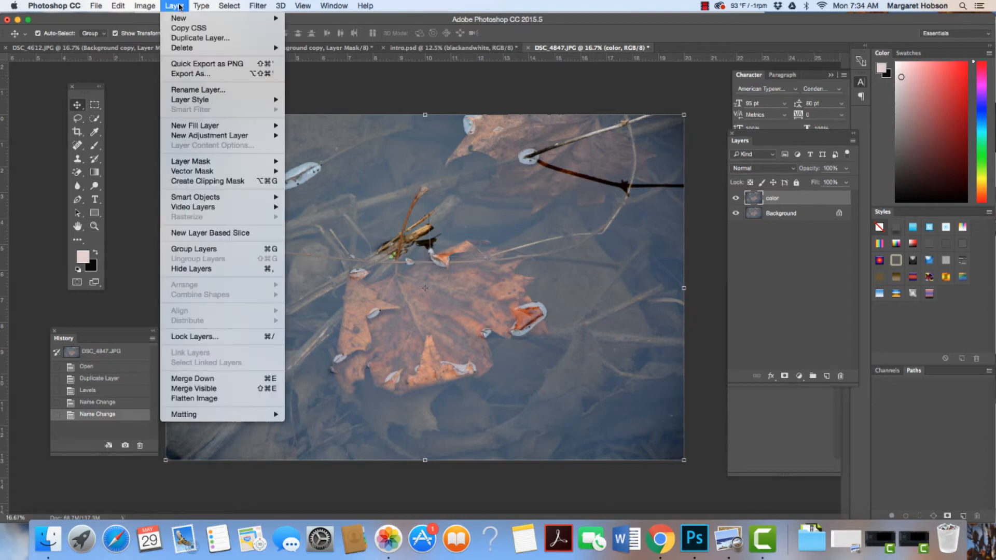
{"action": "left_click", "coordinate": [196, 39]}
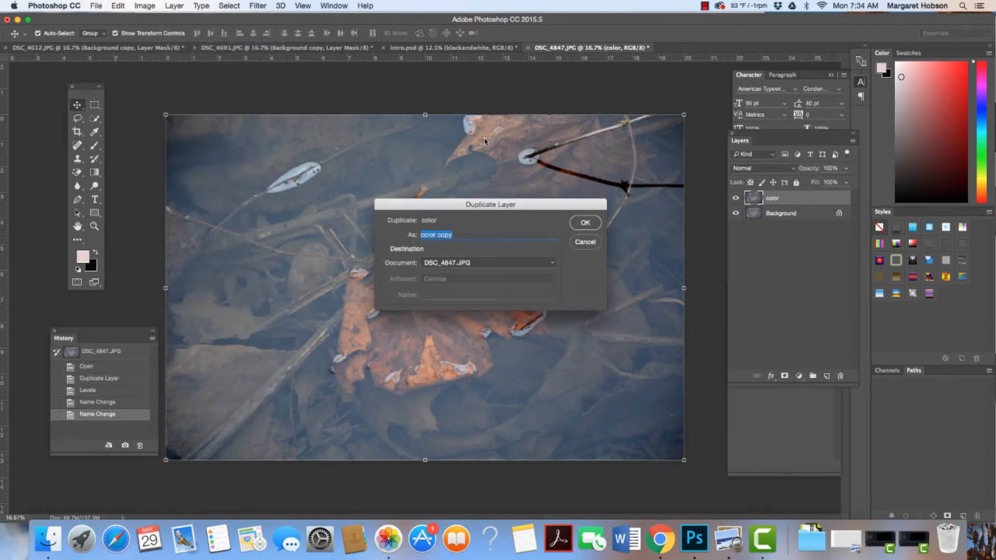
{"action": "left_click", "coordinate": [588, 224]}
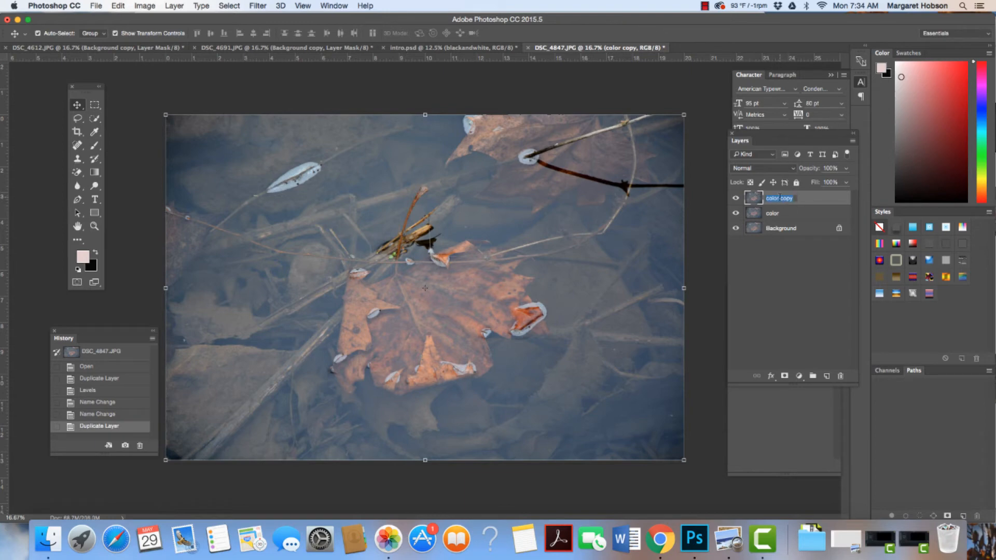
{"action": "type", "text": "bw"}
{"action": "type", "text": "ackandwhite"}
{"action": "left_click", "coordinate": [833, 198]}
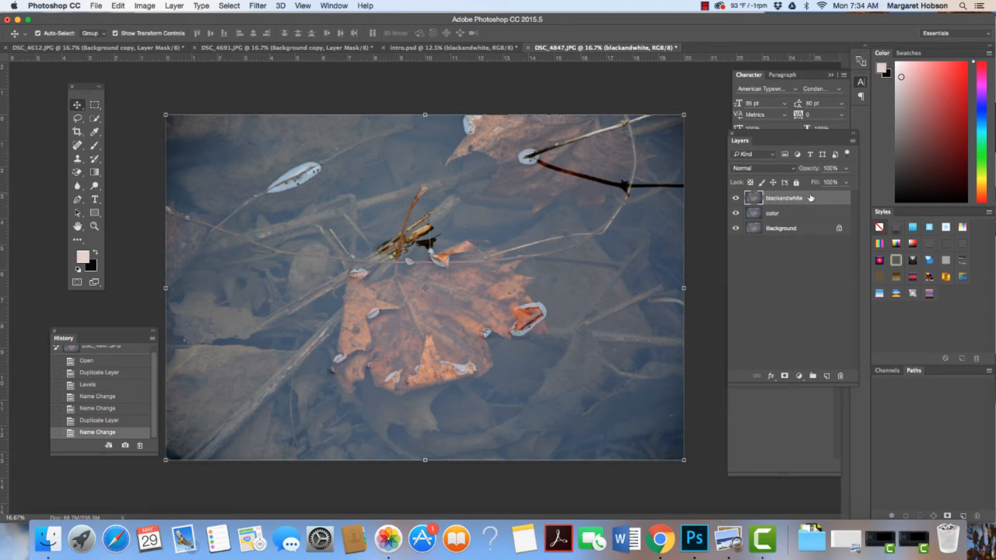
- Apply a Black & White adjustment to the blackandwhite layer with Reds 26%, Yellows 53% and Greens 30%
{"action": "left_click", "coordinate": [146, 6]}
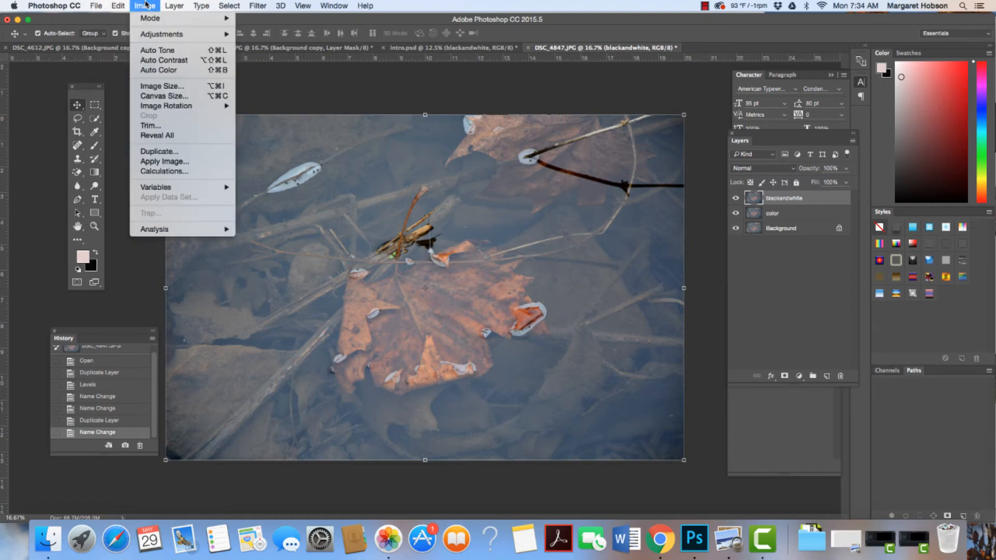
{"action": "mouse_move", "coordinate": [153, 36]}
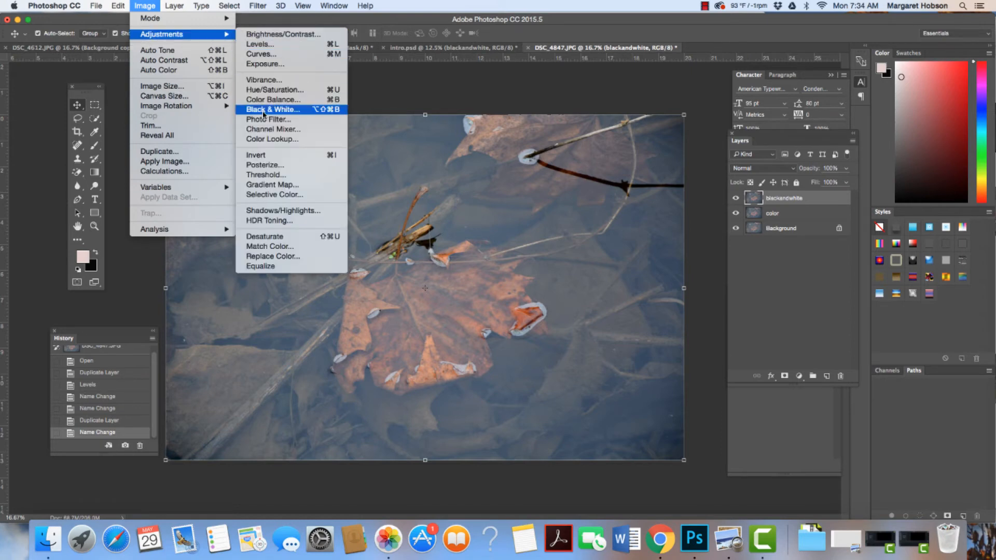
{"action": "left_click", "coordinate": [263, 113]}
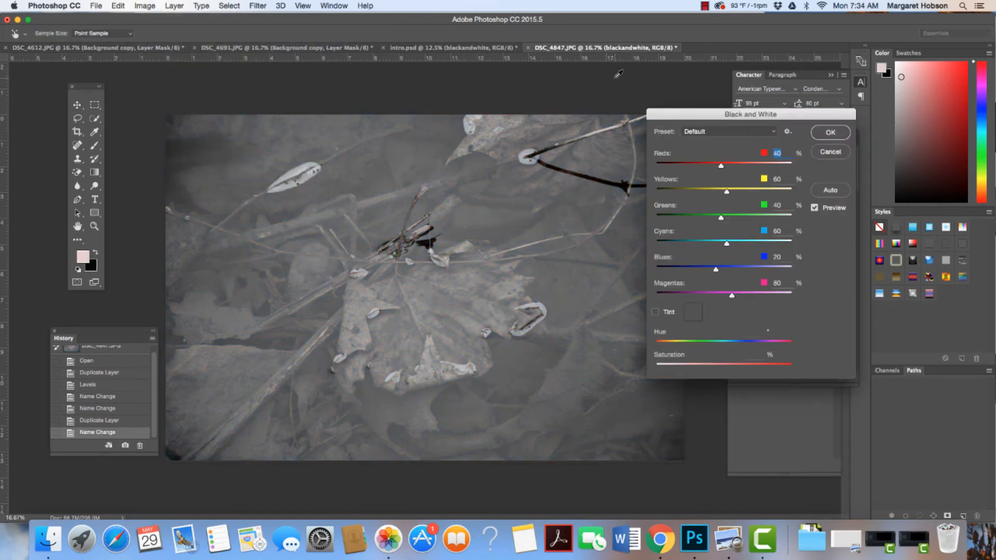
{"action": "left_click_drag", "start_coordinate": [673, 115], "coordinate": [722, 75]}
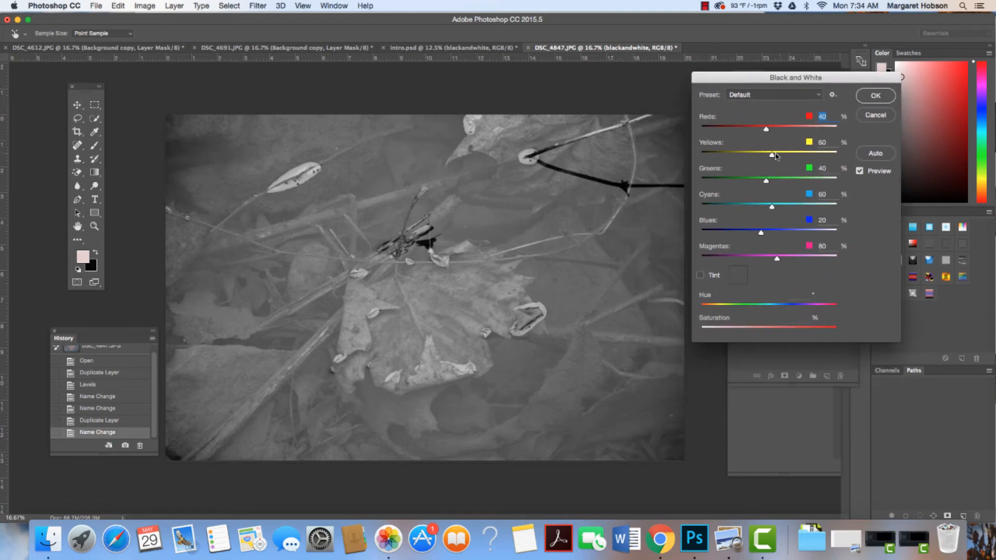
{"action": "left_click_drag", "start_coordinate": [771, 155], "coordinate": [763, 182]}
{"action": "mouse_move", "coordinate": [766, 129]}
{"action": "left_mouse_down"}
{"action": "mouse_move", "coordinate": [774, 131]}
{"action": "mouse_move", "coordinate": [763, 131]}
{"action": "left_mouse_up"}
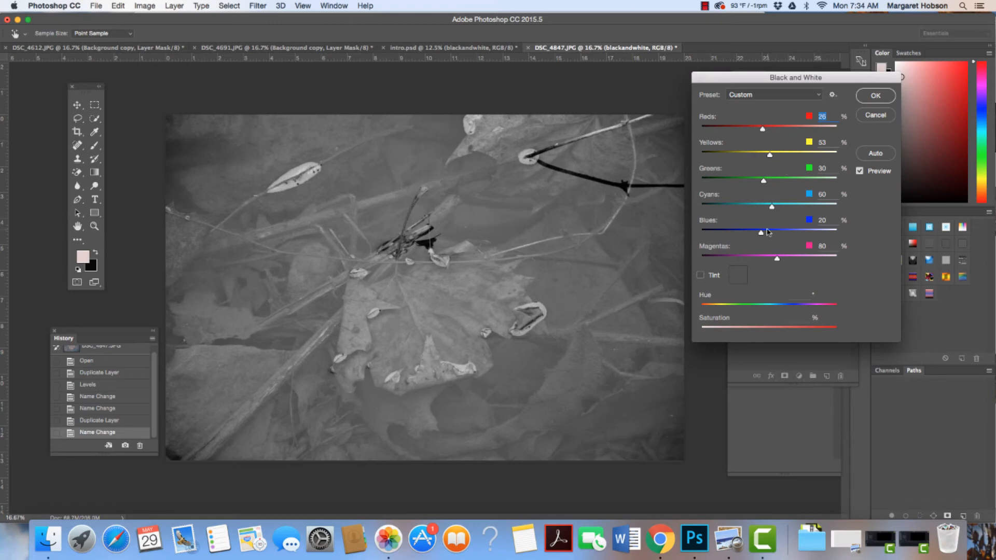
{"action": "left_click", "coordinate": [878, 98]}
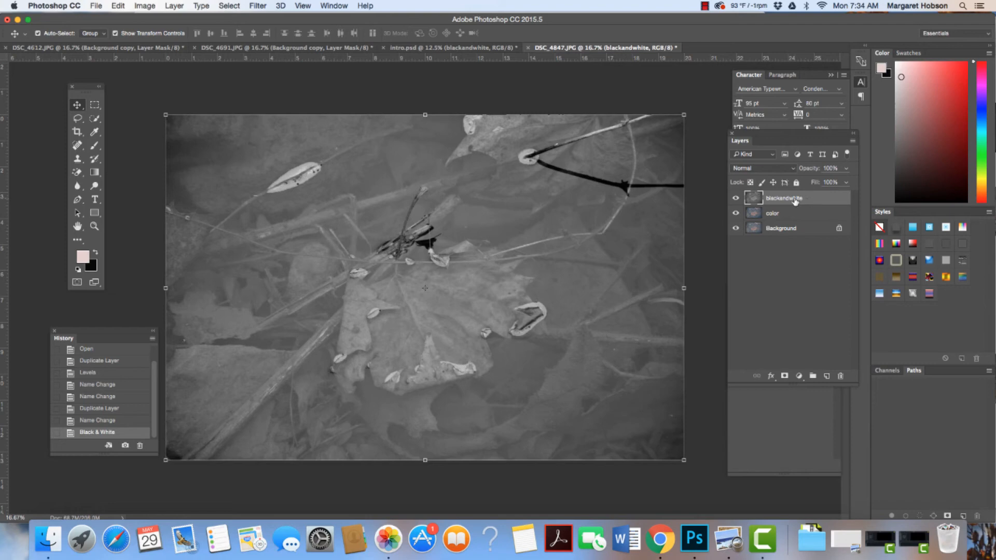
- Toggle the blackandwhite layer's visibility to compare it with the color layer beneath
{"action": "left_click", "coordinate": [736, 200]}
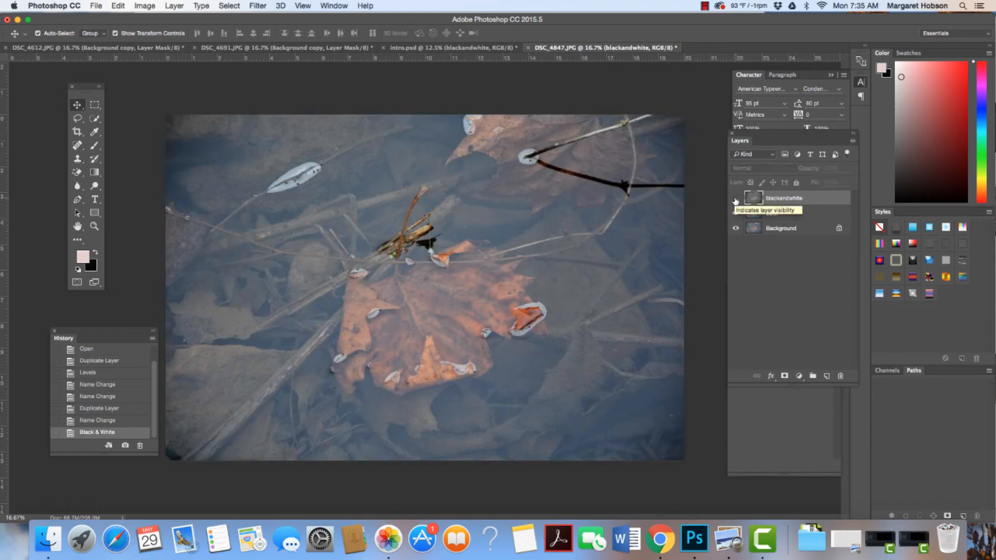
{"action": "left_click", "coordinate": [735, 200]}
{"action": "left_click", "coordinate": [735, 200]}
{"action": "left_click", "coordinate": [735, 200]}
{"action": "left_click", "coordinate": [735, 200]}
{"action": "left_click", "coordinate": [736, 201]}
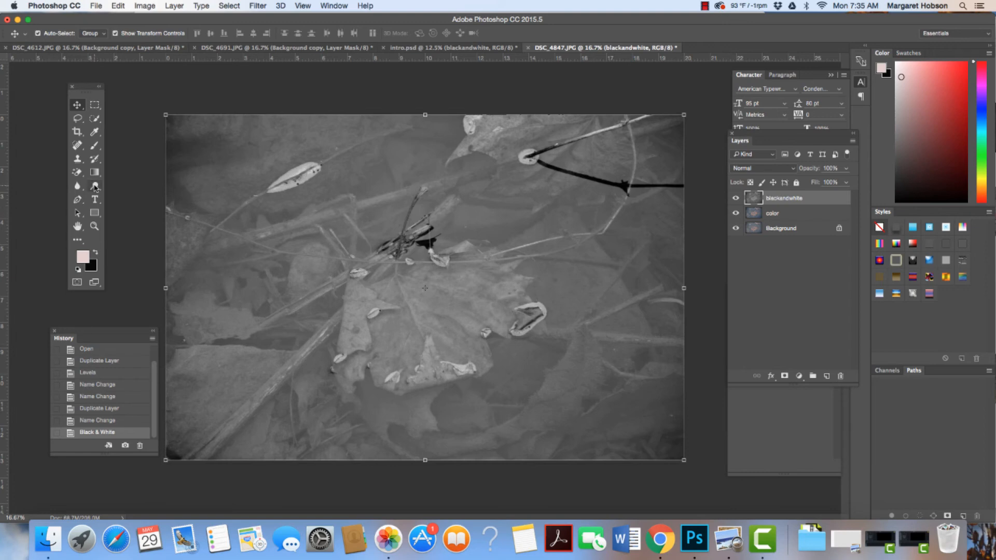
- Lighten areas of the blackandwhite layer around the central leaf with the Dodge tool, using the Midtones range and an 1100 px brush at 0% hardness
{"action": "left_click_drag", "start_coordinate": [95, 188], "coordinate": [124, 186]}
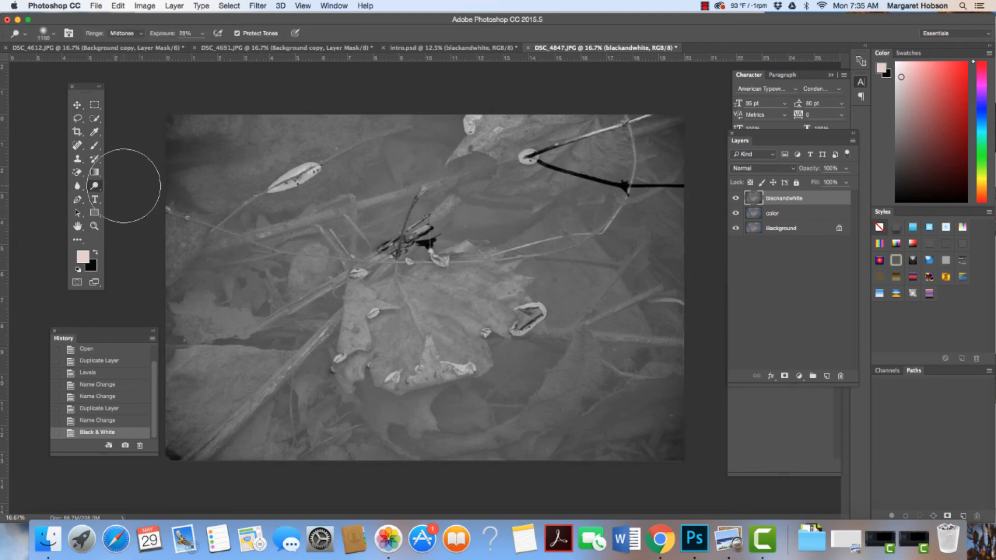
{"action": "left_click", "coordinate": [139, 33]}
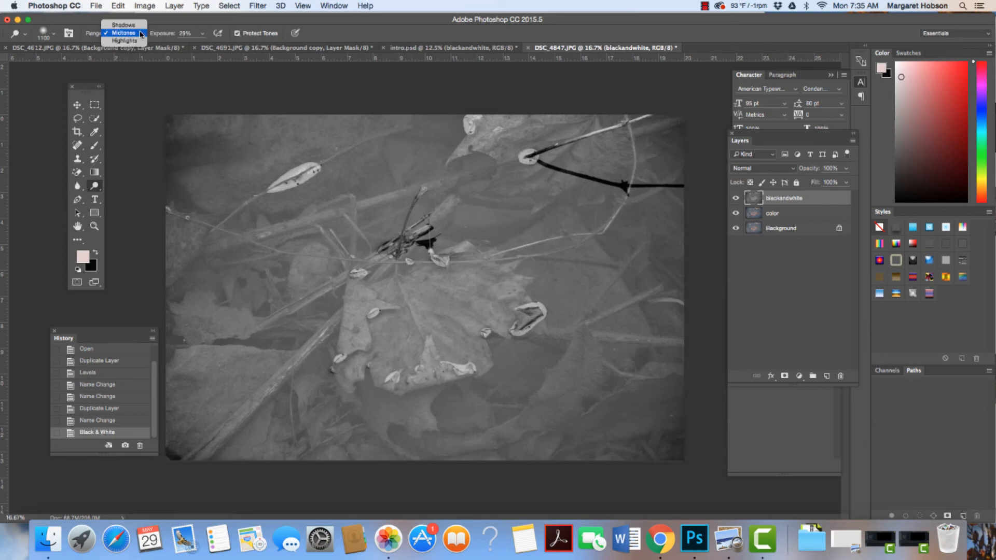
{"action": "left_click", "coordinate": [140, 34]}
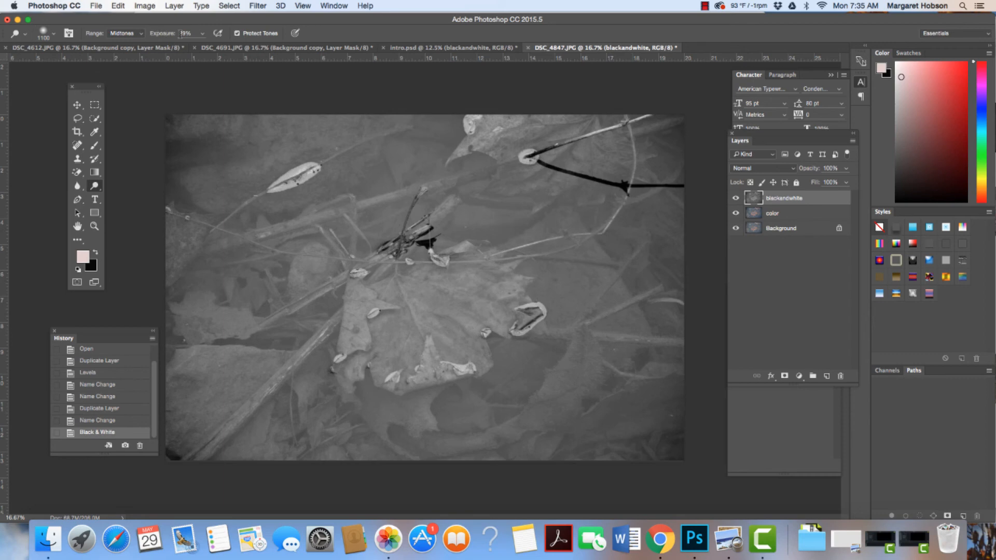
{"action": "left_click", "coordinate": [54, 34]}
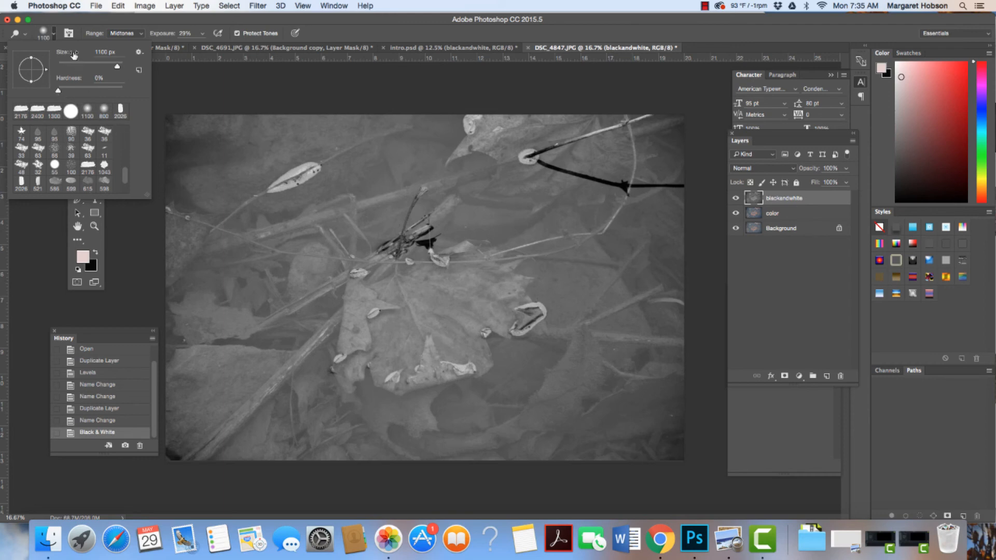
{"action": "left_click", "coordinate": [50, 33]}
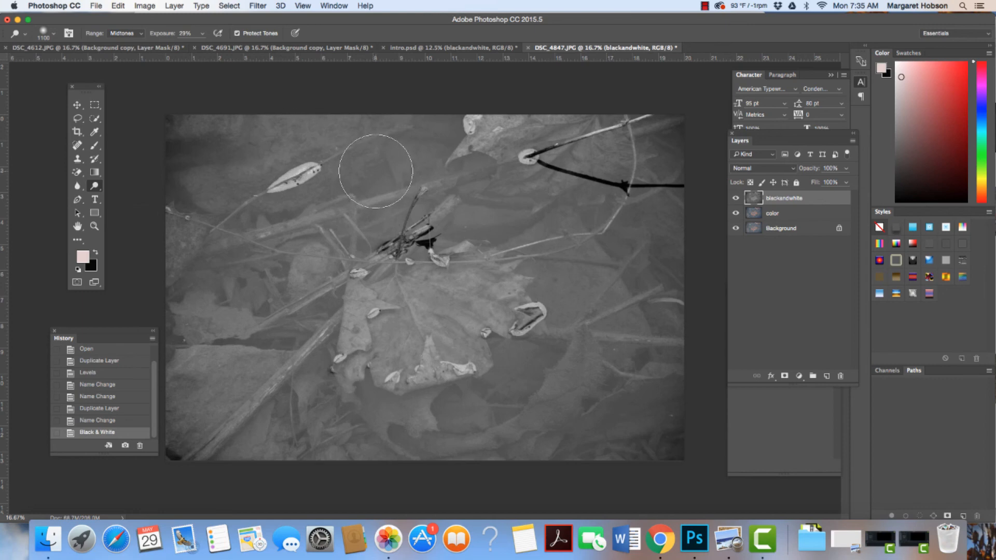
{"action": "left_click_drag", "start_coordinate": [375, 170], "coordinate": [223, 228]}
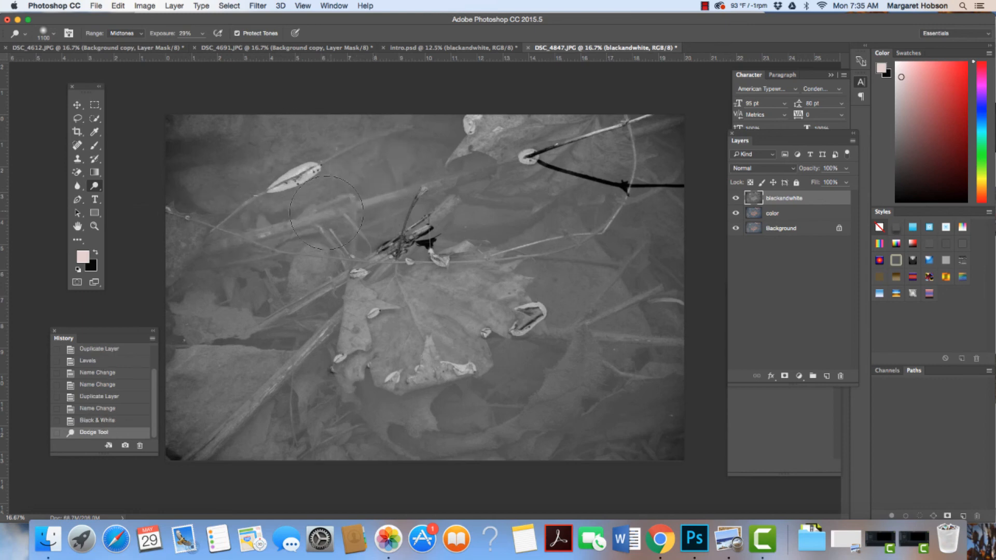
{"action": "left_click_drag", "start_coordinate": [332, 212], "coordinate": [215, 268]}
{"action": "mouse_move", "coordinate": [296, 311]}
{"action": "left_mouse_down"}
{"action": "mouse_move", "coordinate": [256, 422]}
{"action": "mouse_move", "coordinate": [328, 429]}
{"action": "left_mouse_up"}
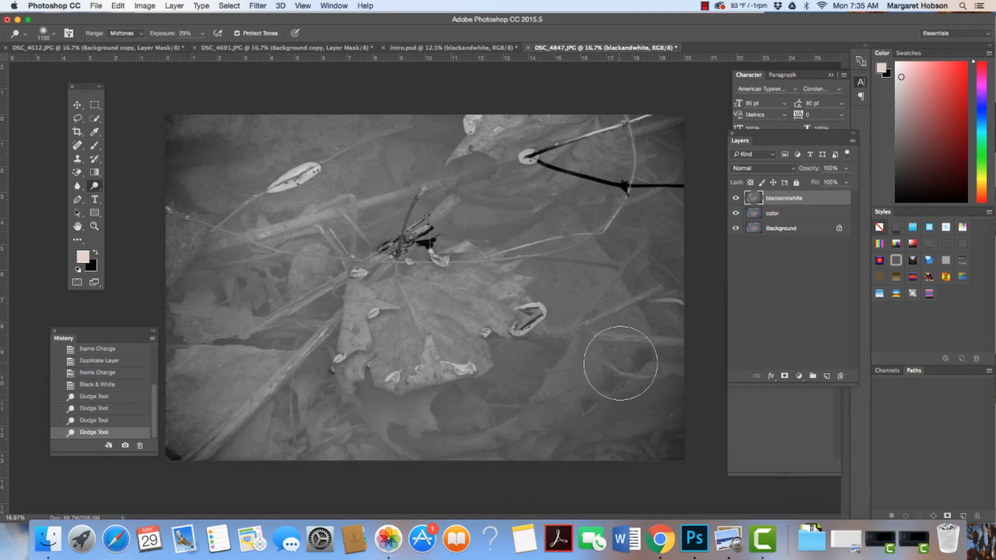
{"action": "left_click_drag", "start_coordinate": [579, 406], "coordinate": [539, 432]}
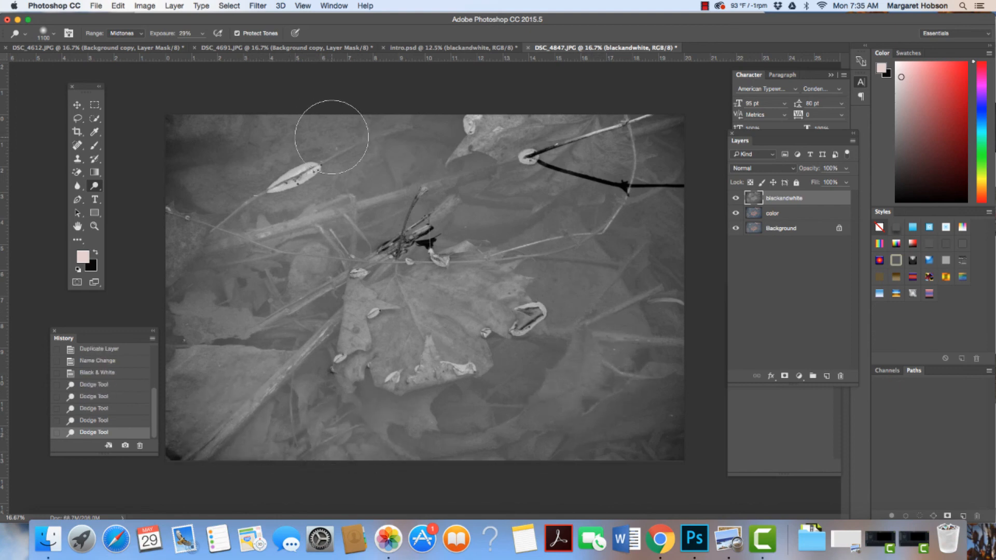
{"action": "mouse_move", "coordinate": [333, 137]}
{"action": "left_mouse_down"}
{"action": "mouse_move", "coordinate": [187, 201]}
{"action": "mouse_move", "coordinate": [314, 158]}
{"action": "left_mouse_up"}
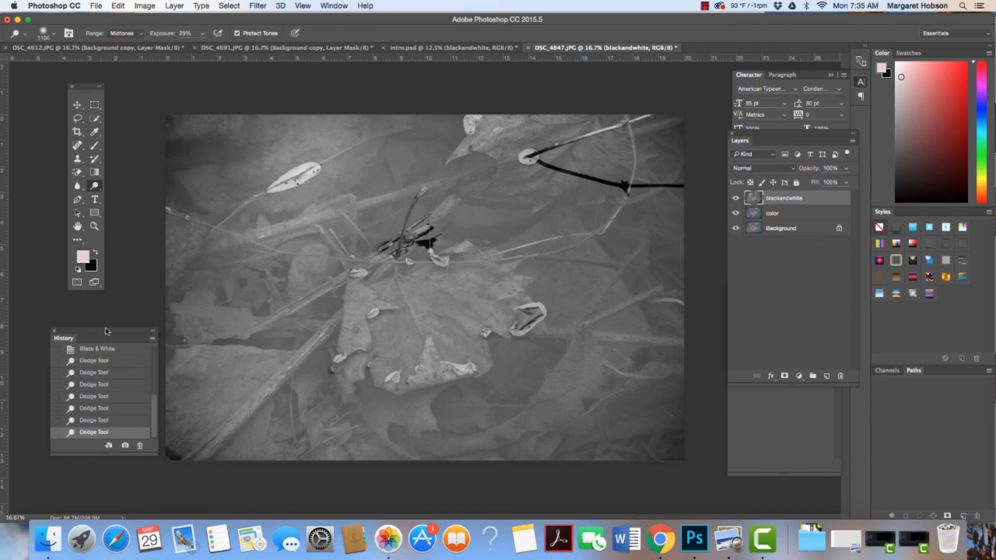
- Step back through the last three Dodge strokes in the history to compare them, and return to the latest state
{"action": "left_click_drag", "start_coordinate": [94, 335], "coordinate": [101, 324]}
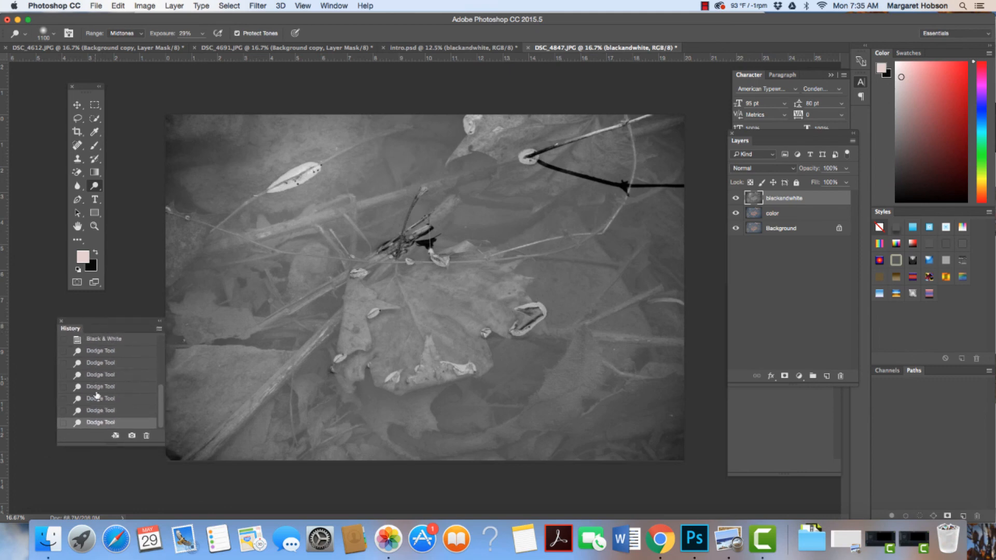
{"action": "left_click", "coordinate": [100, 410]}
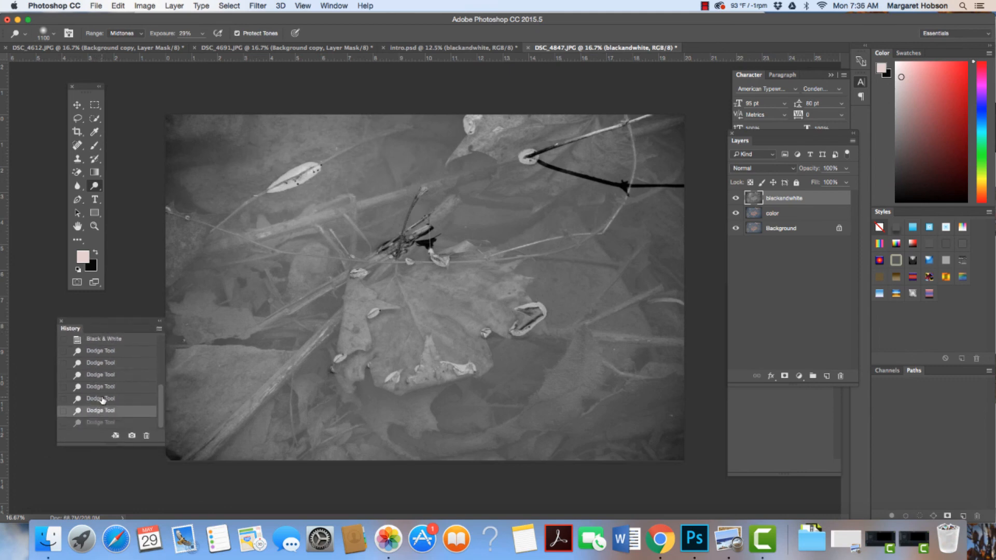
{"action": "left_click", "coordinate": [102, 398]}
{"action": "left_click", "coordinate": [102, 387]}
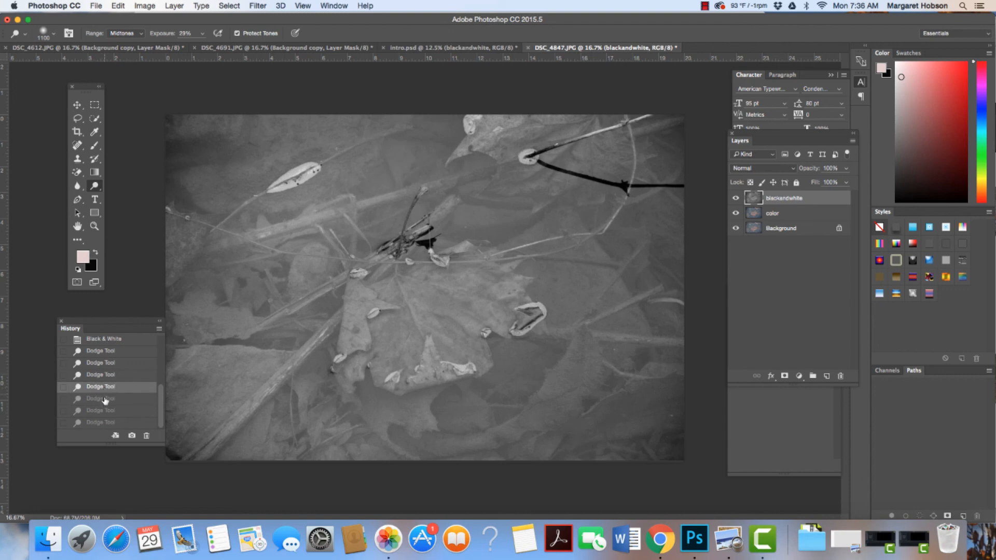
{"action": "left_click", "coordinate": [104, 399]}
{"action": "left_click", "coordinate": [102, 411]}
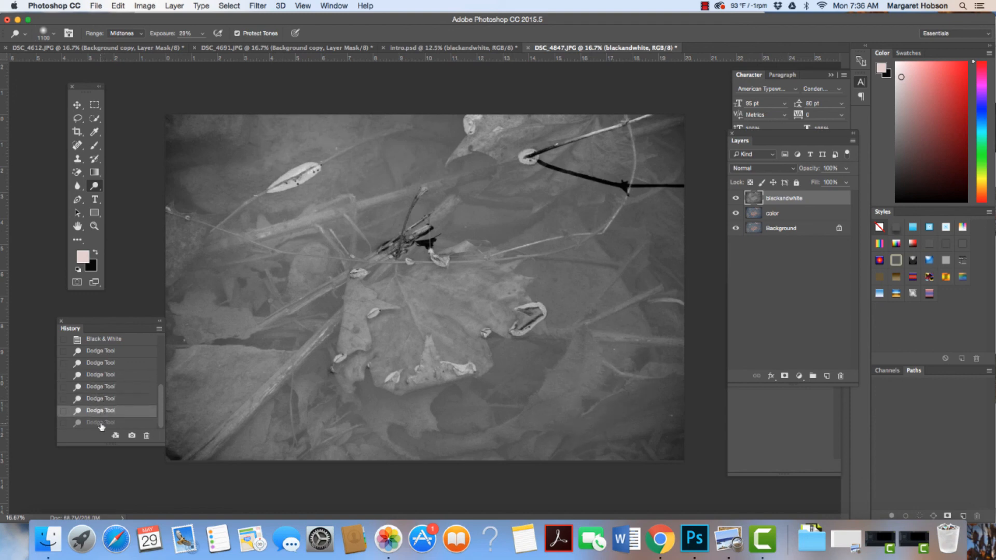
{"action": "left_click", "coordinate": [101, 422]}
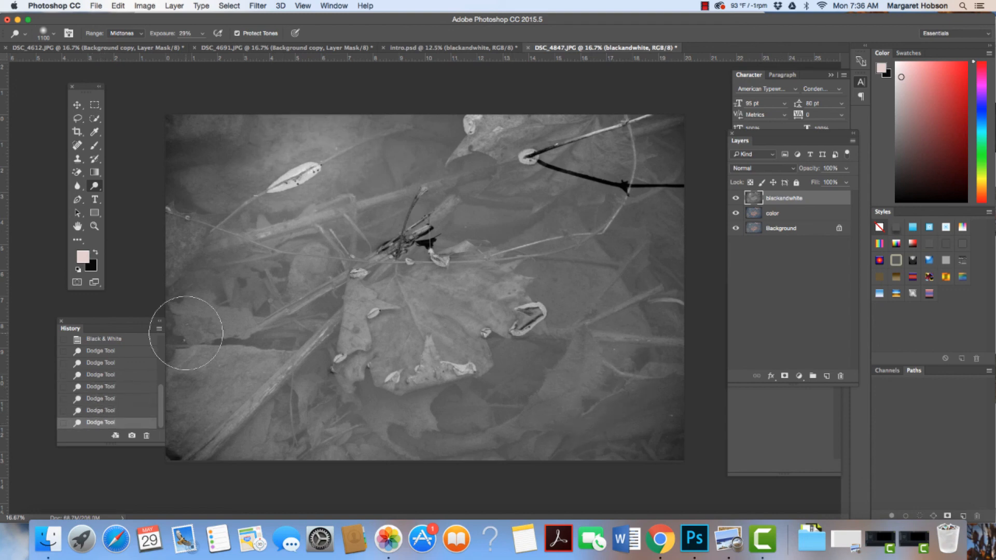